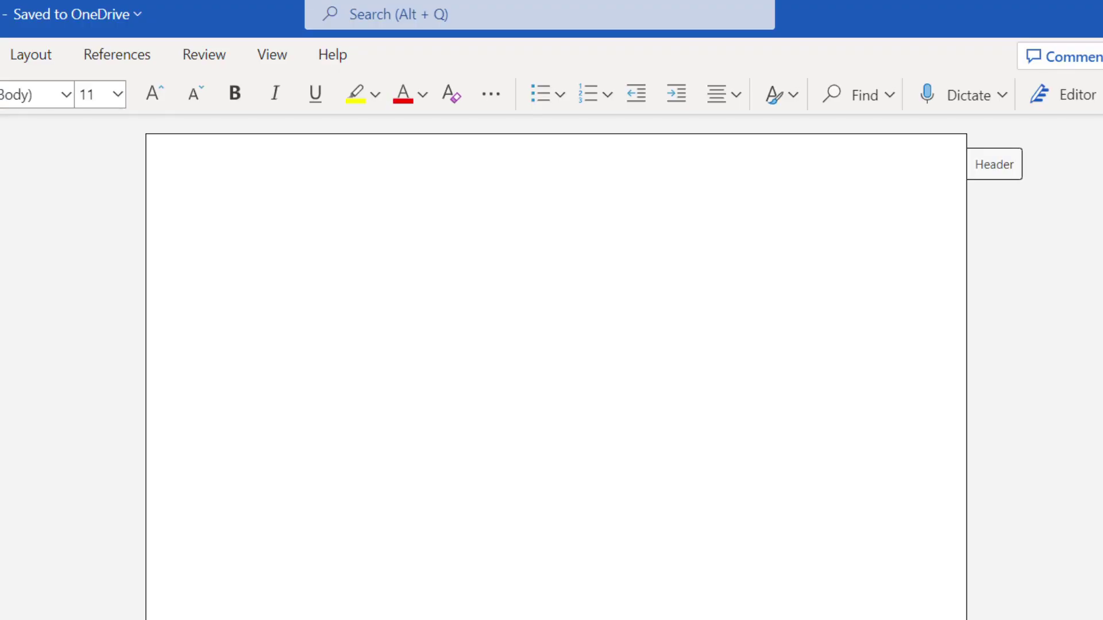
- Go to office.com, sign in to Microsoft 365, and open the Word start page
{"action": "type", "text": "Helpful Microsoft Word Features"}
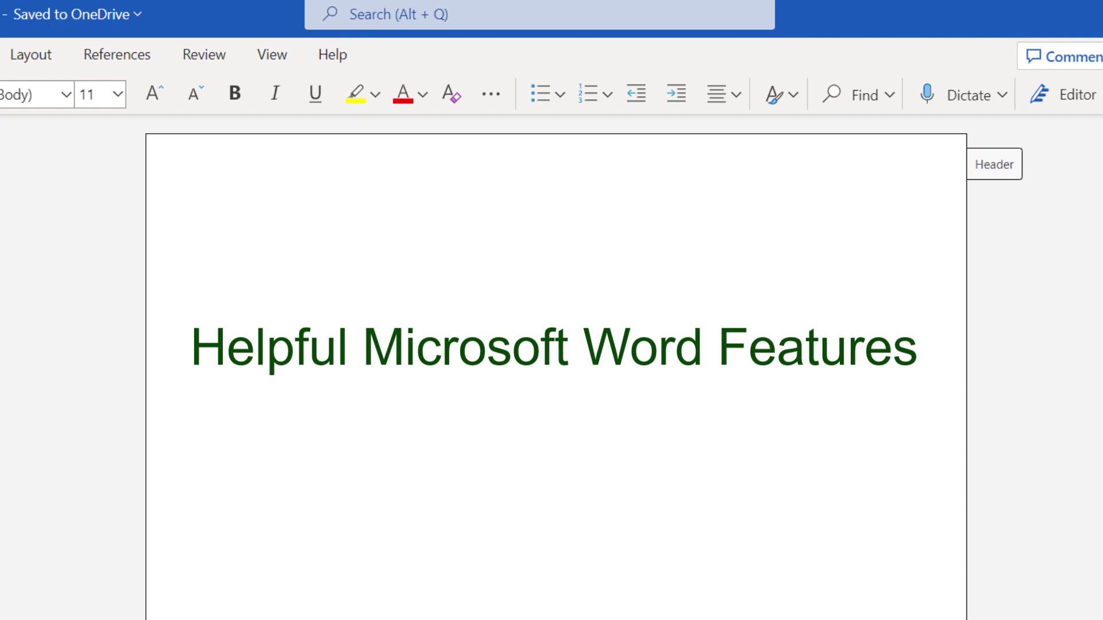
{"action": "key", "text": "BackSpace"}
{"action": "key", "text": "BackSpace"}
{"action": "key", "text": "BackSpace"}
{"action": "key", "text": "BackSpace"}
{"action": "key", "text": "BackSpace"}
{"action": "key", "text": "BackSpace"}
{"action": "key", "text": "BackSpace"}
{"action": "key", "text": "BackSpace"}
{"action": "key", "text": "BackSpace"}
{"action": "key", "text": "BackSpace"}
{"action": "key", "text": "BackSpace"}
{"action": "key", "text": "BackSpace"}
{"action": "key", "text": "BackSpace"}
{"action": "key", "text": "BackSpace"}
{"action": "key", "text": "BackSpace"}
{"action": "key", "text": "BackSpace"}
{"action": "key", "text": "BackSpace"}
{"action": "key", "text": "BackSpace"}
{"action": "key", "text": "BackSpace"}
{"action": "key", "text": "BackSpace"}
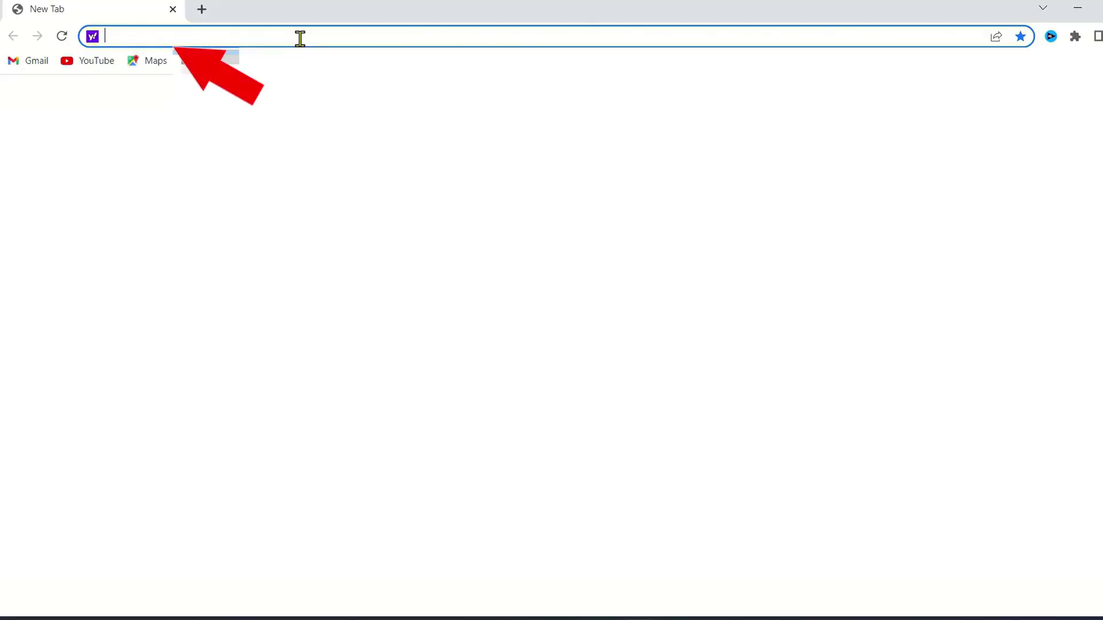
{"action": "type", "text": "office"}
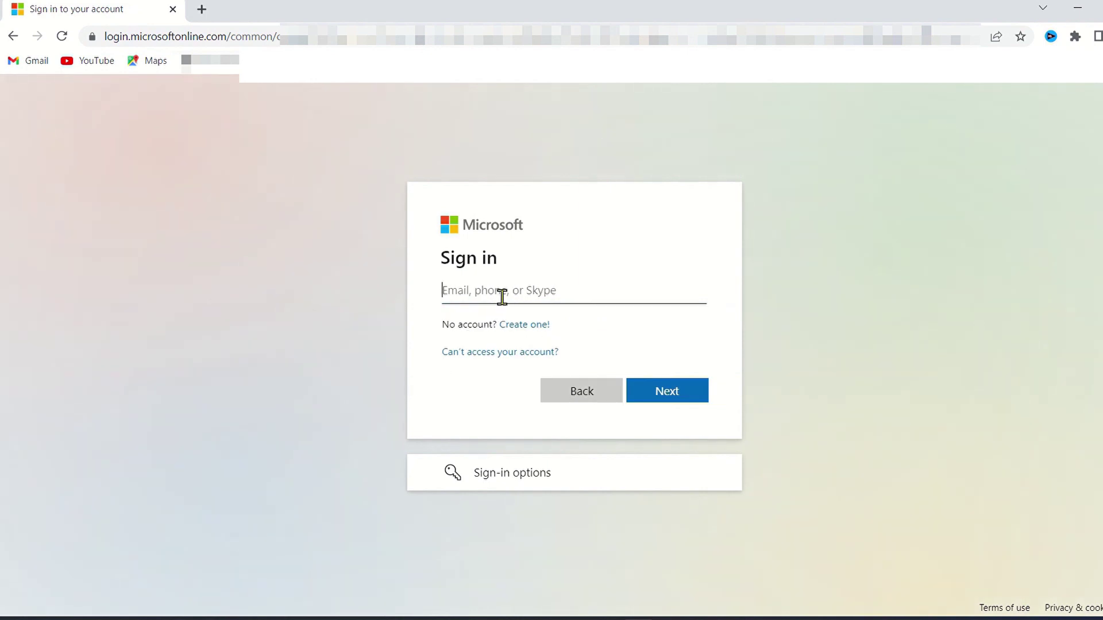
{"action": "left_click", "coordinate": [533, 328]}
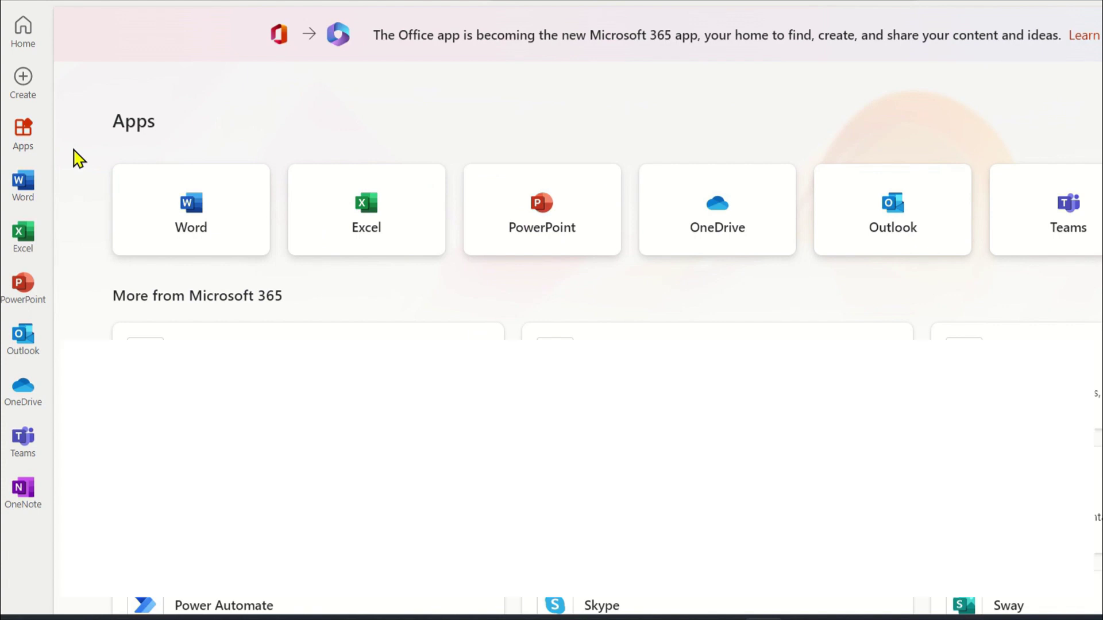
{"action": "left_click", "coordinate": [28, 196]}
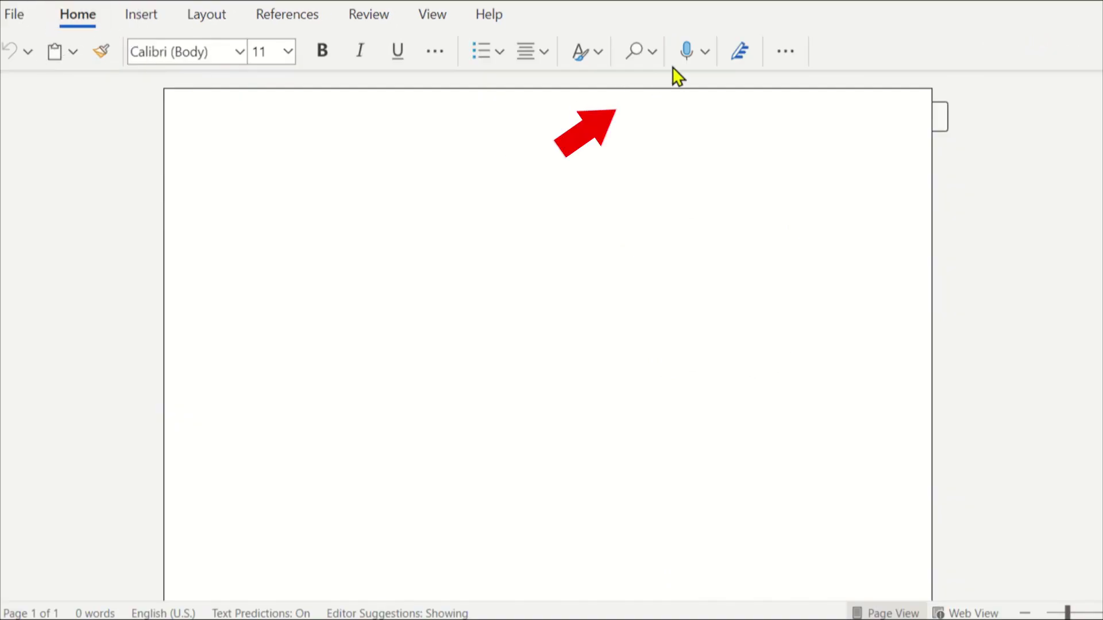
- Show the Dictate dropdown's choices: speech dictation and audio transcription
{"action": "left_click", "coordinate": [705, 59]}
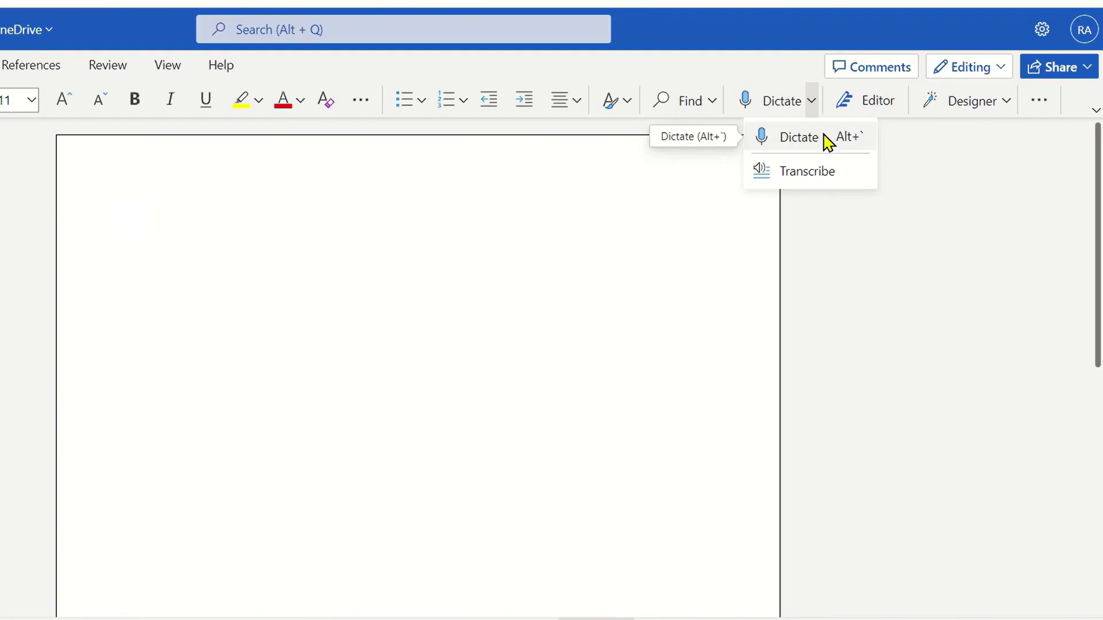
- Choose Dictate and speak two paragraphs explaining the dictate feature and its voice commands
{"action": "left_click", "coordinate": [827, 142]}
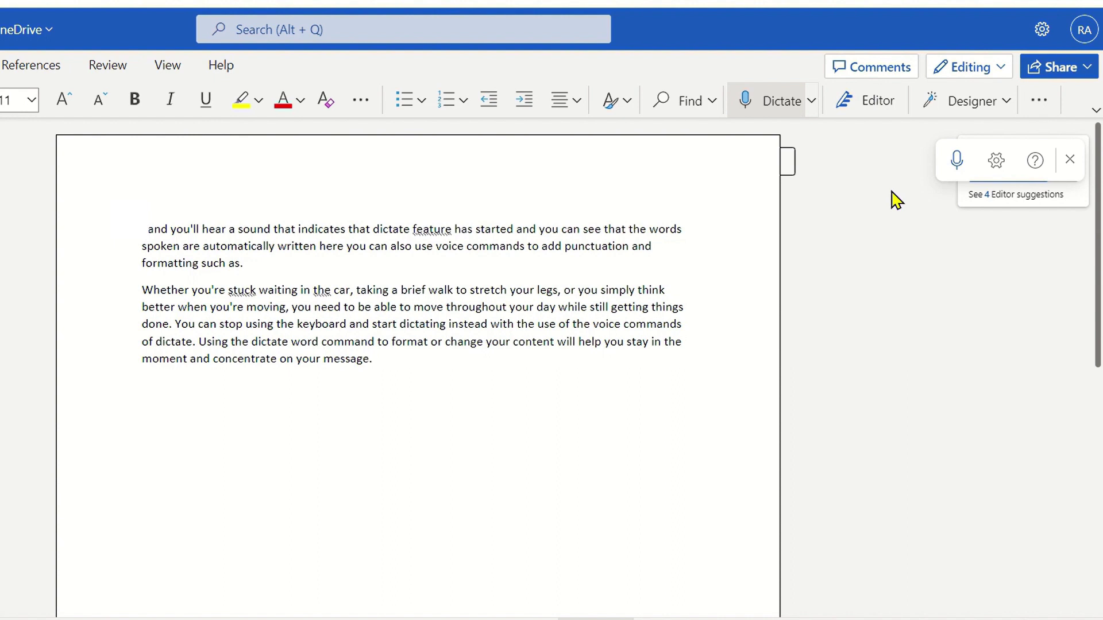
- Make the closing word 'message.' bold and underlined by voice, then start a new line
{"action": "left_click", "coordinate": [956, 162]}
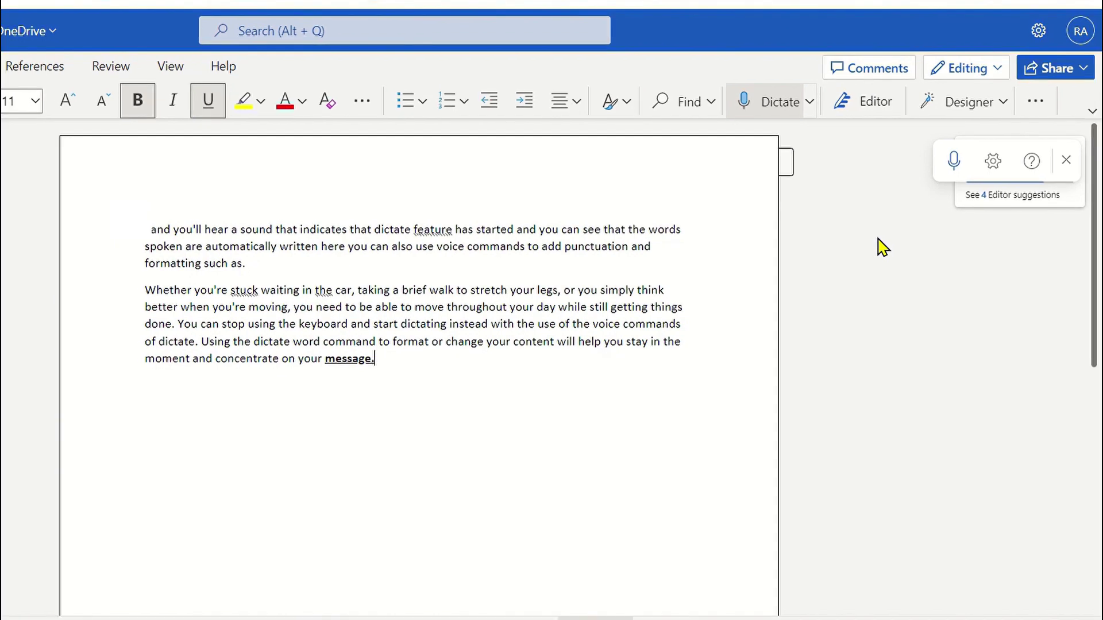
{"action": "key", "text": "Return"}
{"action": "key", "text": "Return"}
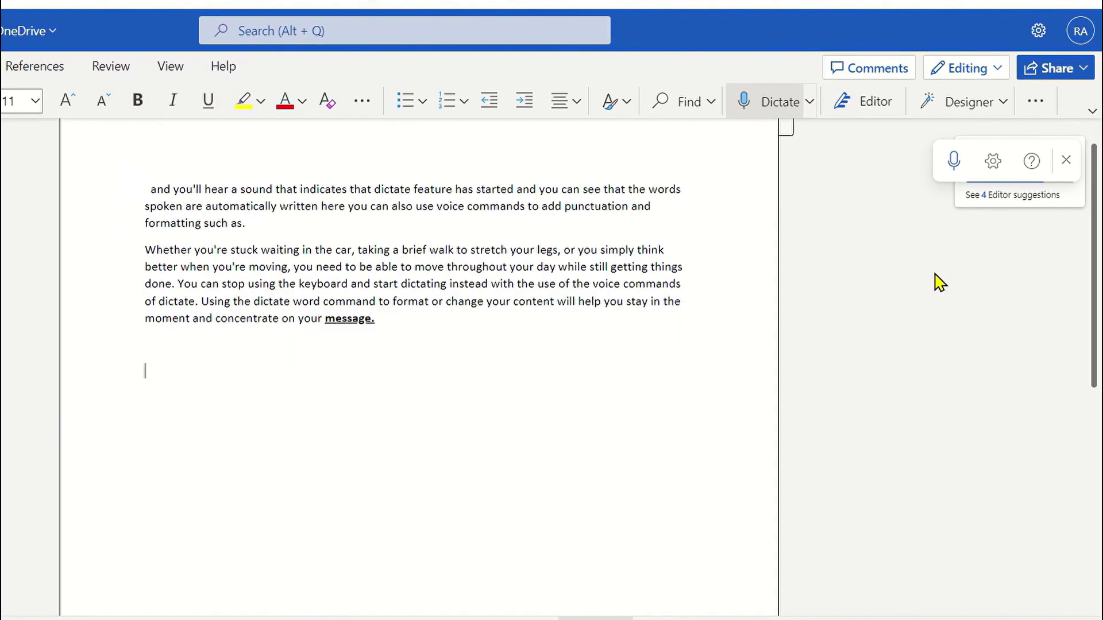
{"action": "left_click", "coordinate": [951, 164]}
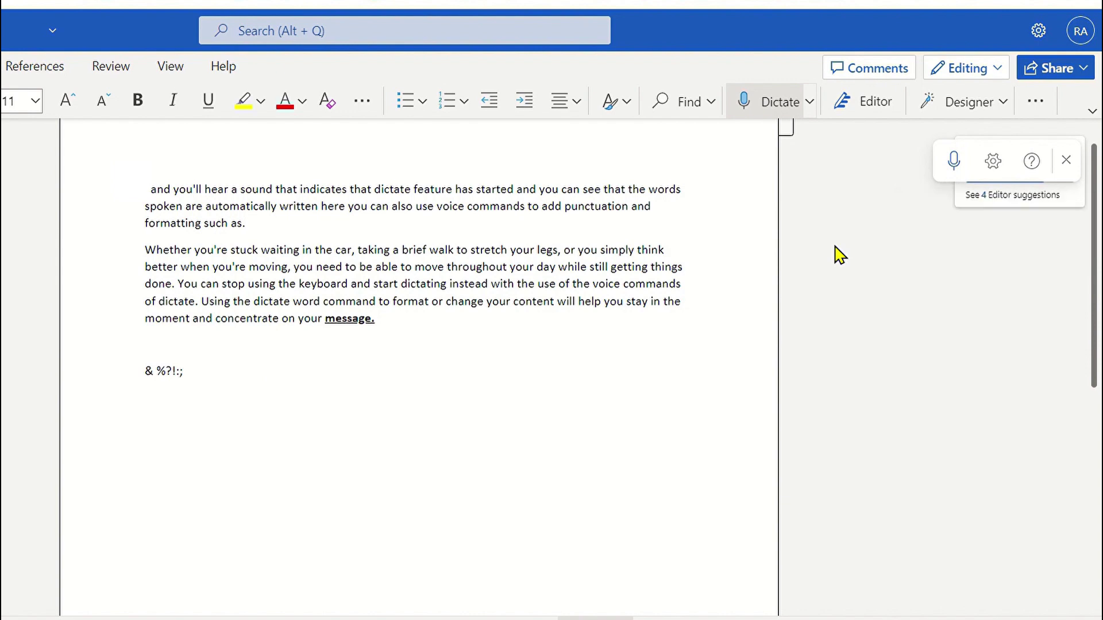
- Dictate the symbols & %?!:; and add blank lines beneath them
{"action": "key", "text": "Return"}
{"action": "key", "text": "Return"}
{"action": "left_click", "coordinate": [951, 166]}
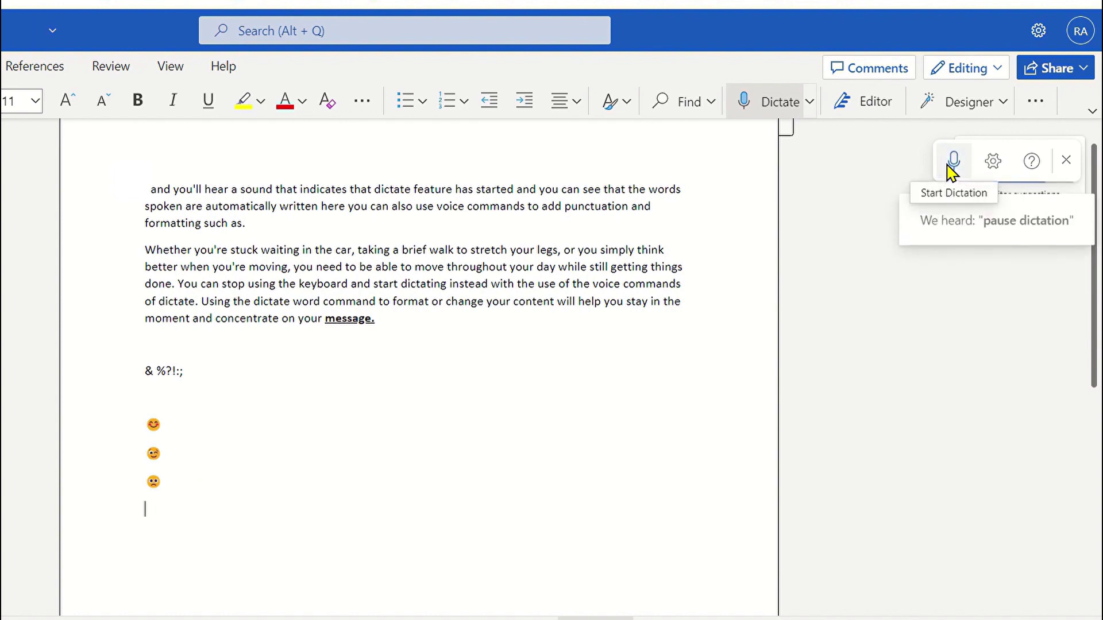
- Dictate smiley, winky and frowny emoji faces on separate lines below the symbols
{"action": "scroll", "coordinate": [968, 252], "scroll_direction": "down", "scroll_amount": 3}
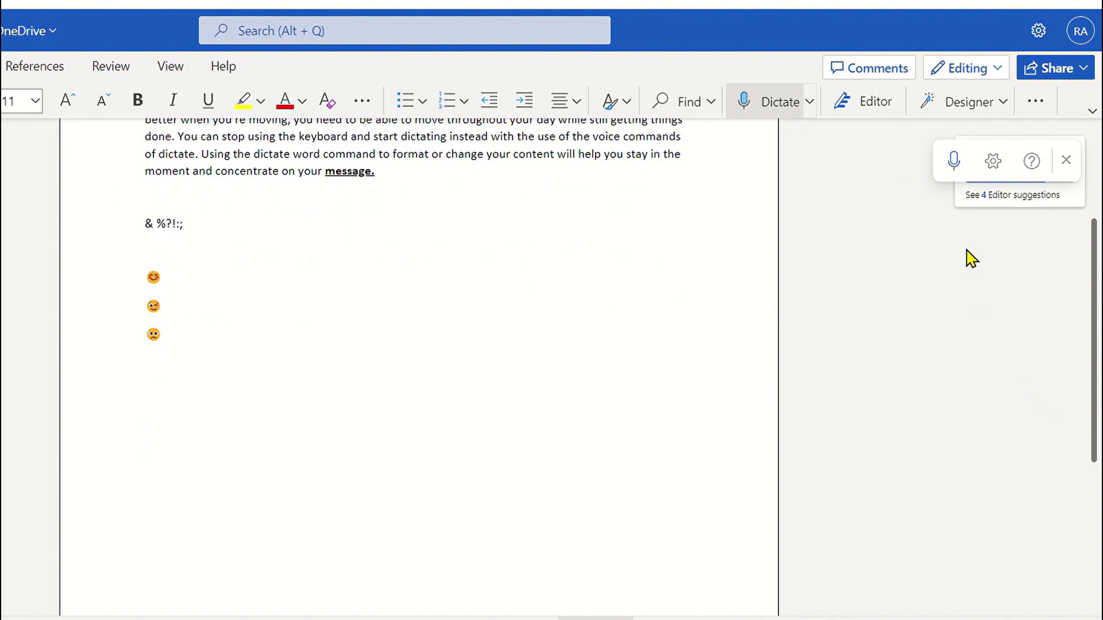
{"action": "left_click", "coordinate": [948, 170]}
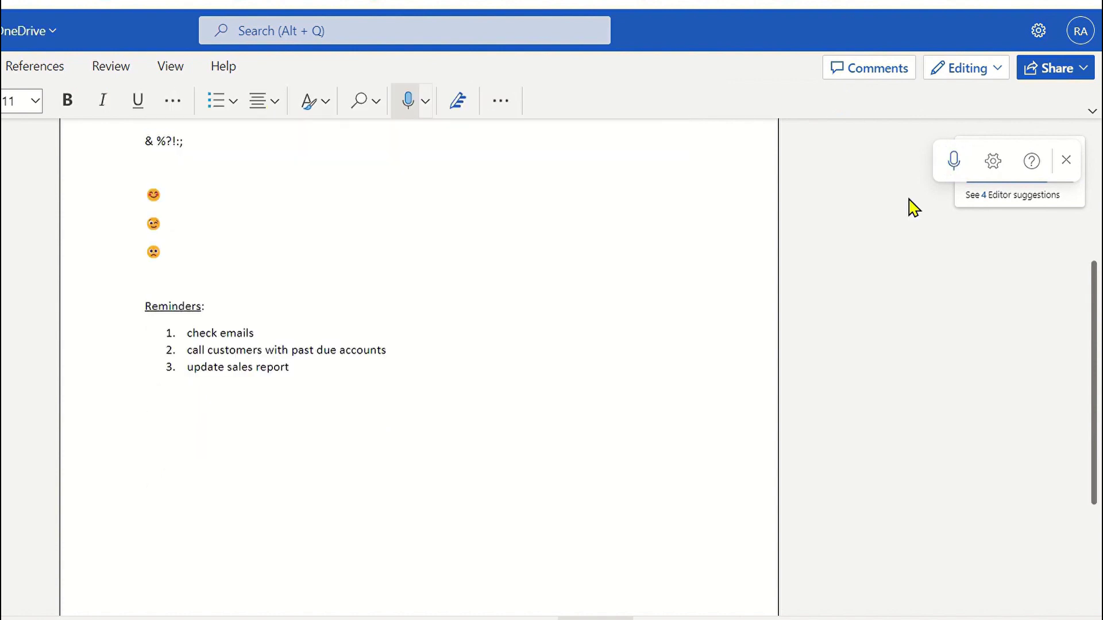
- Dictate an underlined 'Reminders:' heading followed by a three-item numbered list
{"action": "left_click", "coordinate": [951, 169]}
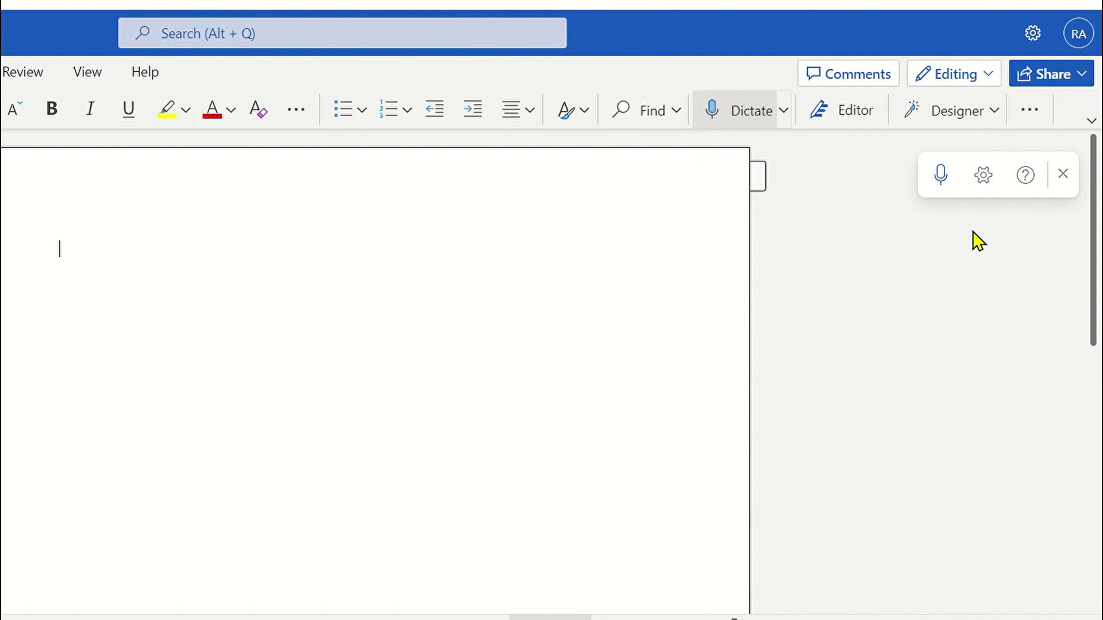
- Open the dictation Help pane from the ? icon on the Dictate toolbar
{"action": "left_click", "coordinate": [1027, 181]}
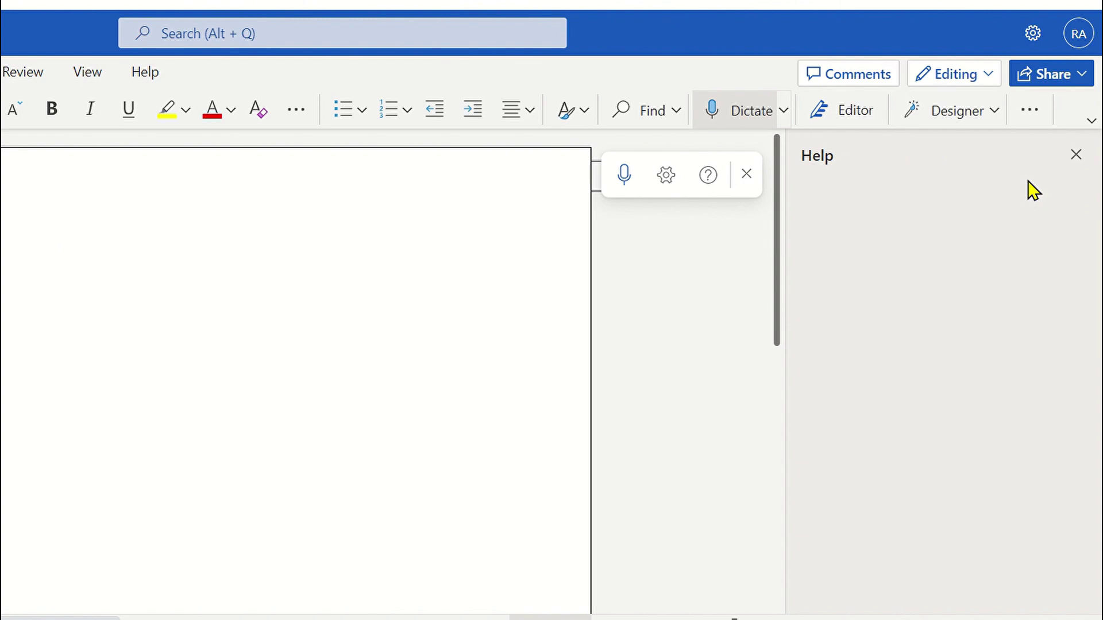
- Expand the Punctuation, Editing and Formatting voice-command sections in the Help pane
{"action": "left_click_drag", "start_coordinate": [1097, 255], "coordinate": [1098, 359]}
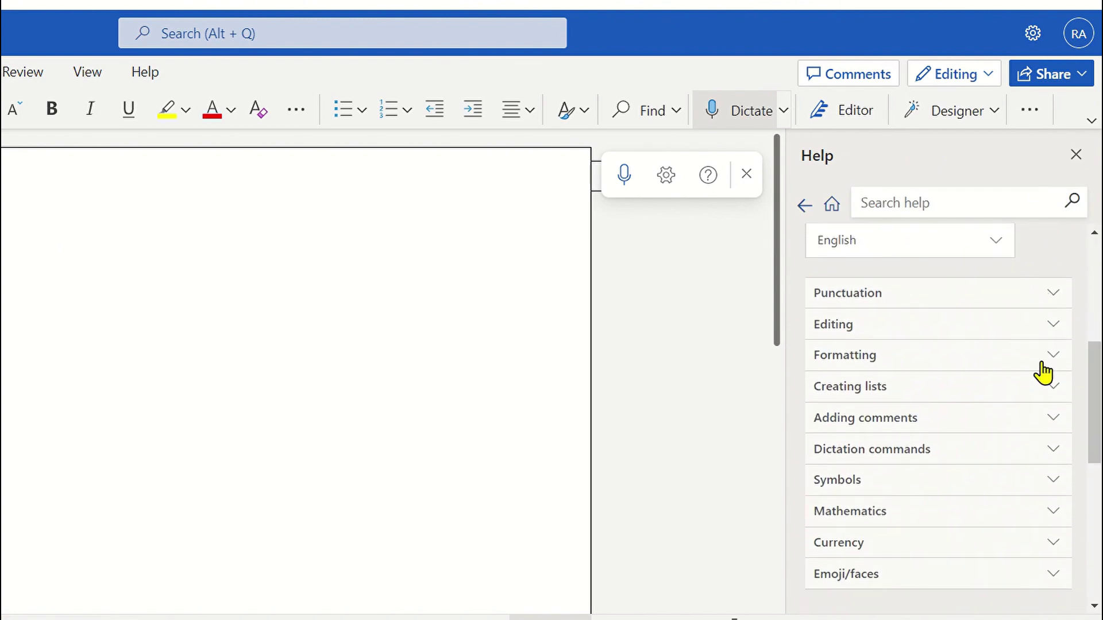
{"action": "left_click", "coordinate": [1042, 307]}
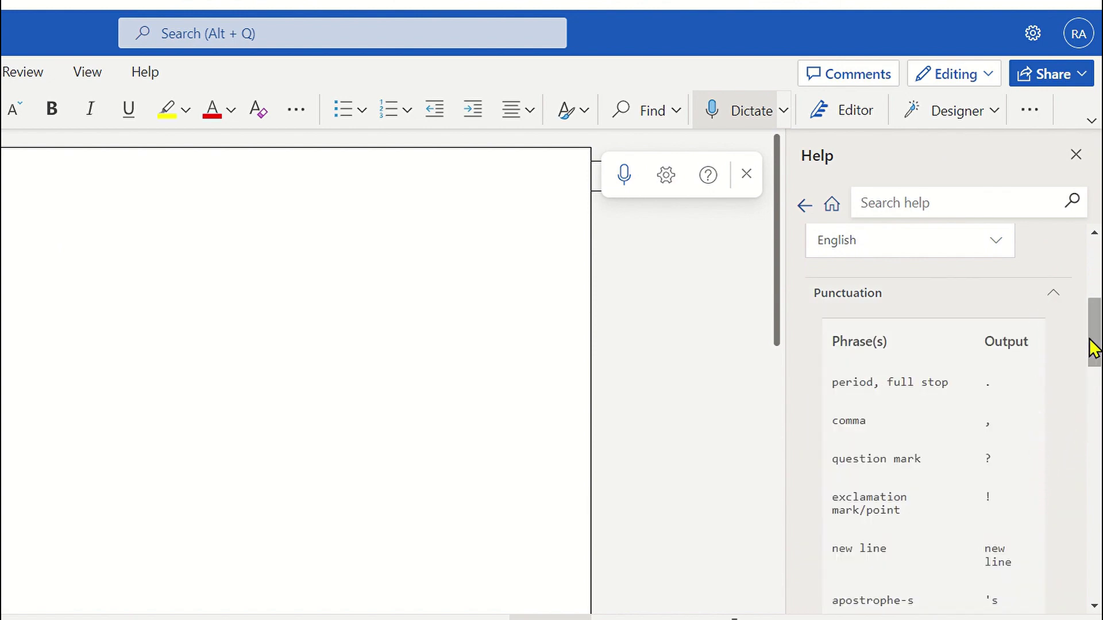
{"action": "left_click_drag", "start_coordinate": [1097, 327], "coordinate": [1098, 484]}
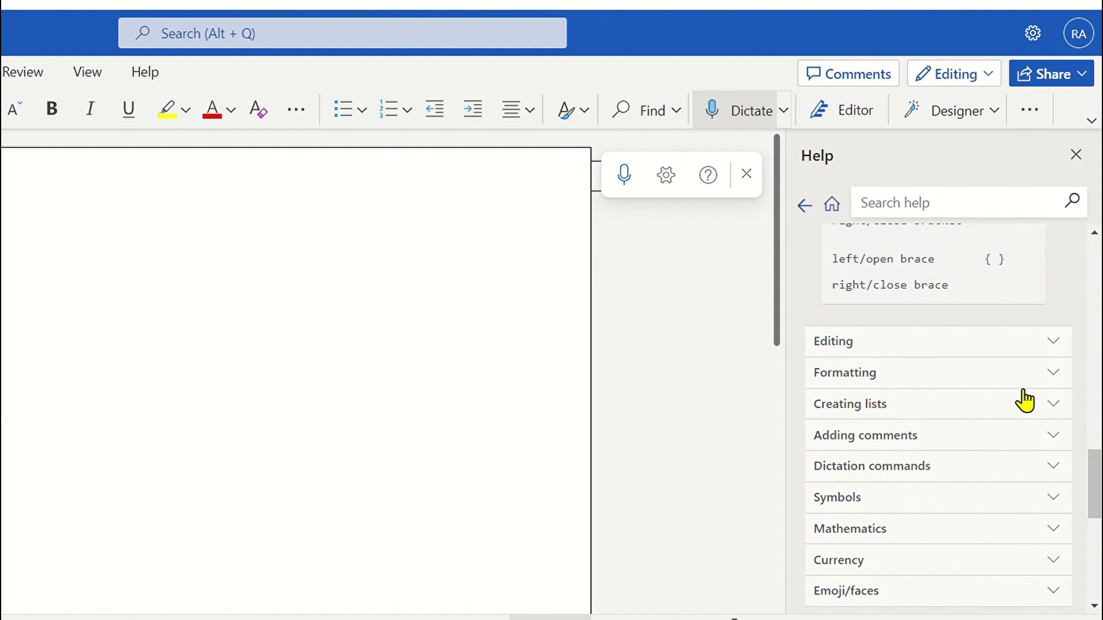
{"action": "left_click", "coordinate": [993, 356]}
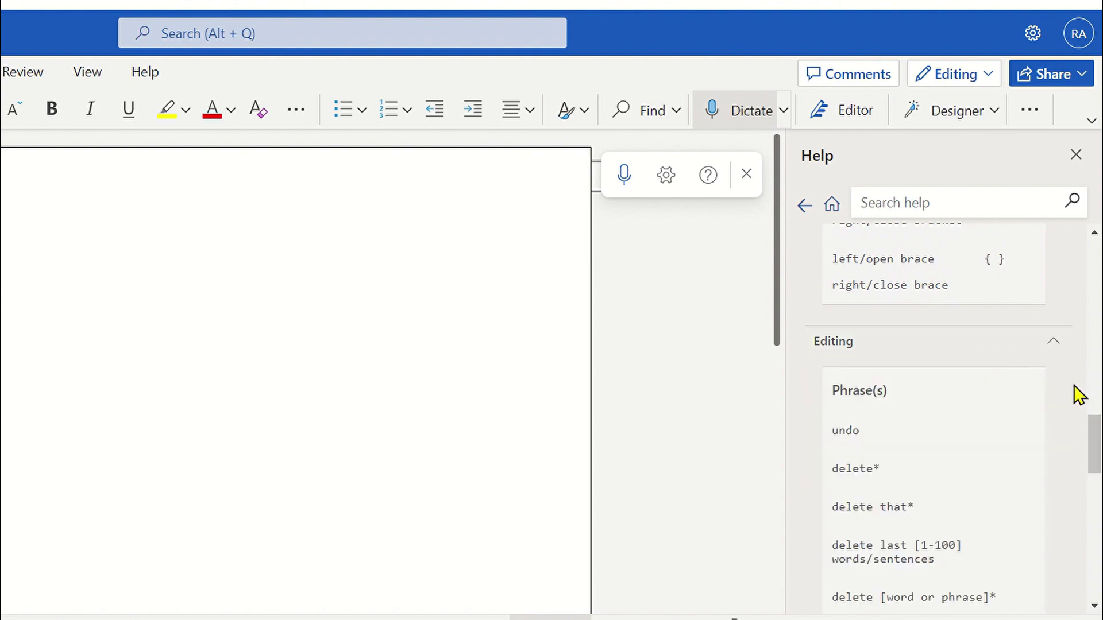
{"action": "left_click_drag", "start_coordinate": [1095, 443], "coordinate": [1097, 511]}
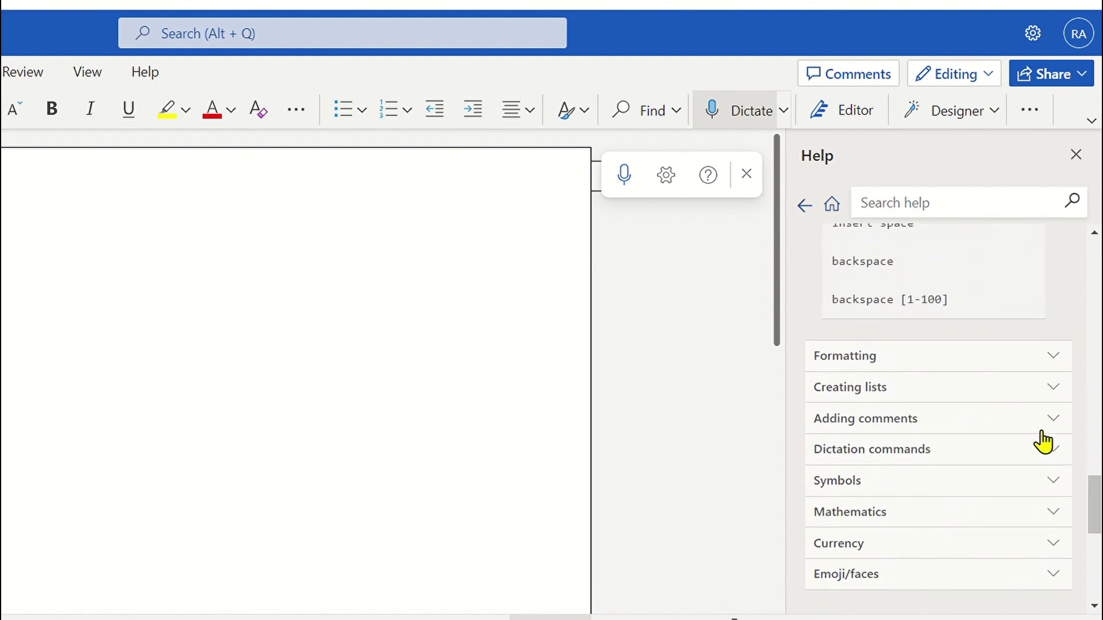
{"action": "left_click", "coordinate": [1005, 373]}
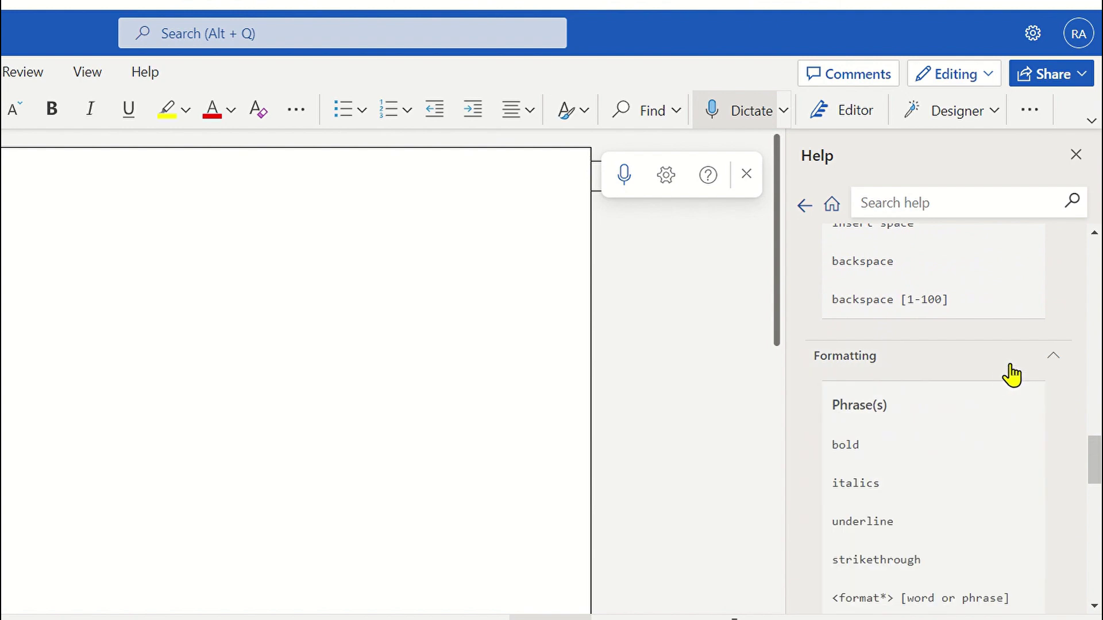
{"action": "left_click_drag", "start_coordinate": [1096, 466], "coordinate": [1099, 293]}
- Browse the command-language list, then bring up the Dictation Settings dialog
{"action": "left_click", "coordinate": [1006, 348]}
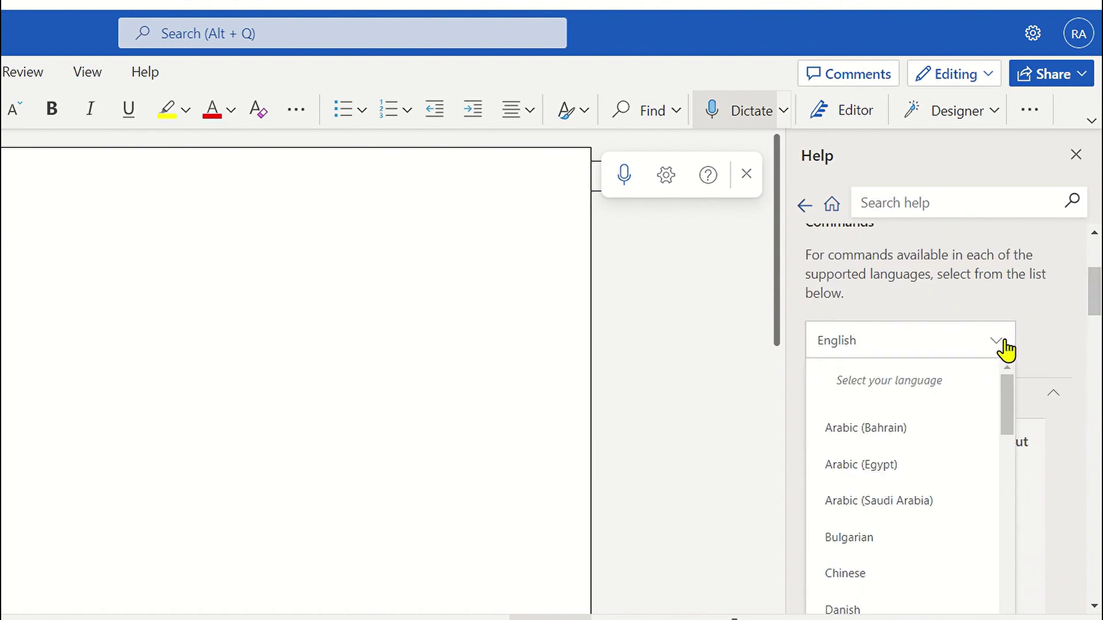
{"action": "left_click_drag", "start_coordinate": [1007, 374], "coordinate": [1015, 474]}
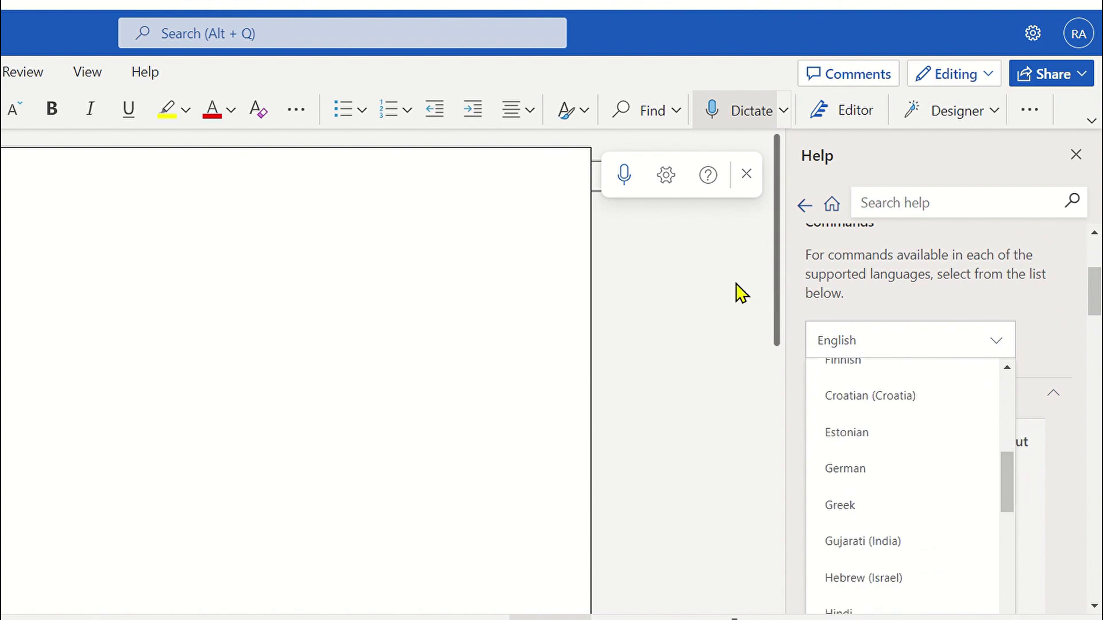
{"action": "left_click", "coordinate": [666, 178]}
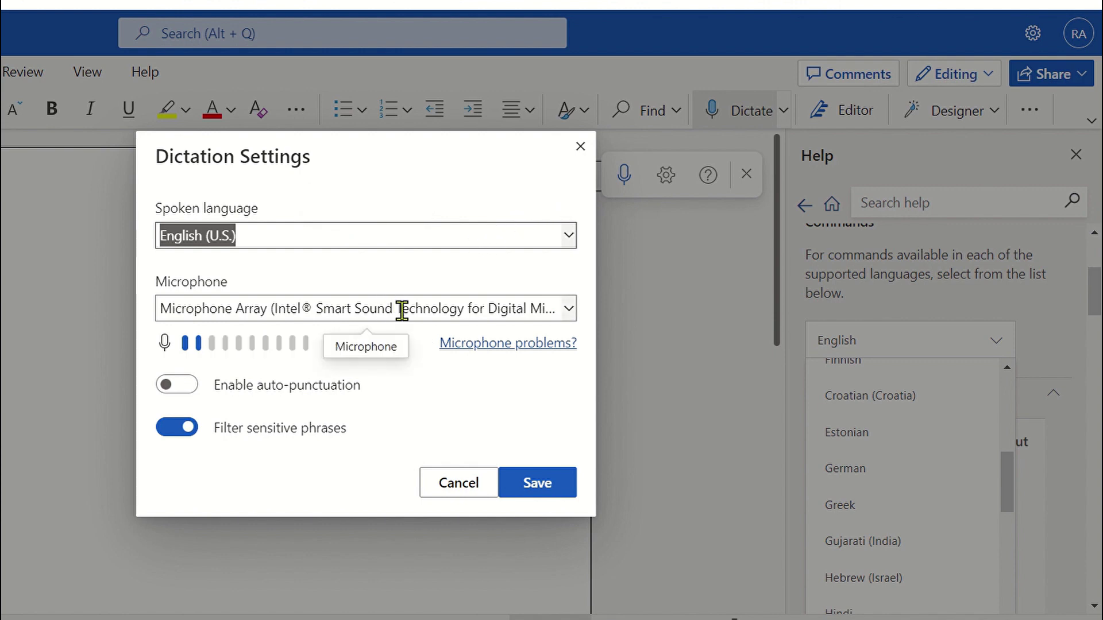
- Cancel the Dictation Settings dialog with Esc, keeping English (U.S.) and other settings unchanged
{"action": "key", "text": "Escape"}
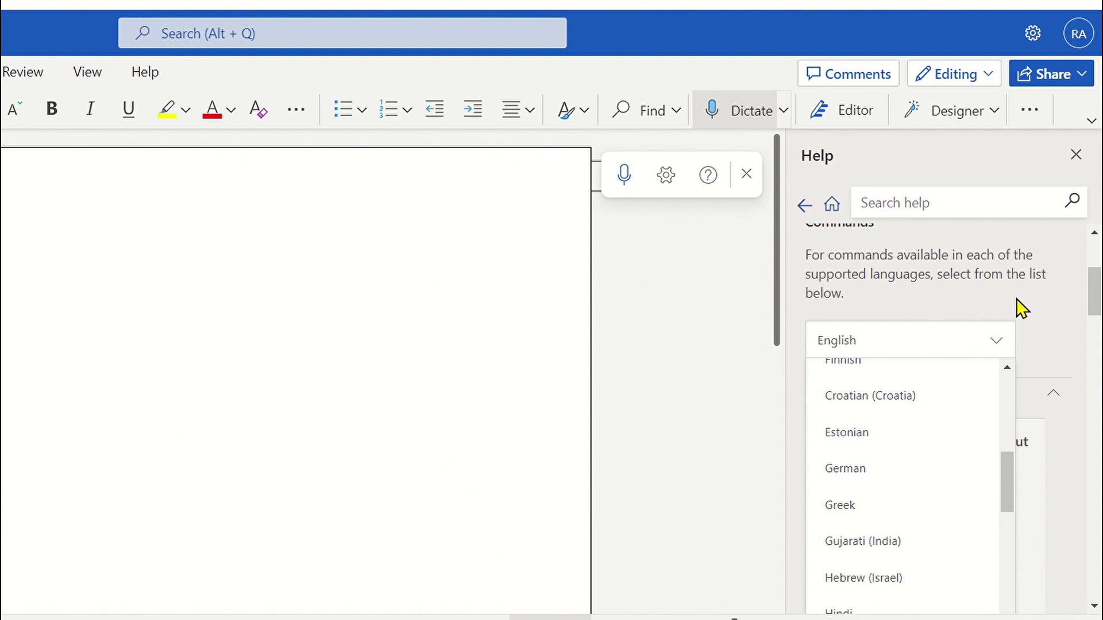
- Expand 'Tips for using Dictation' in the Help pane and read through the tips
{"action": "left_click_drag", "start_coordinate": [1095, 290], "coordinate": [1096, 574]}
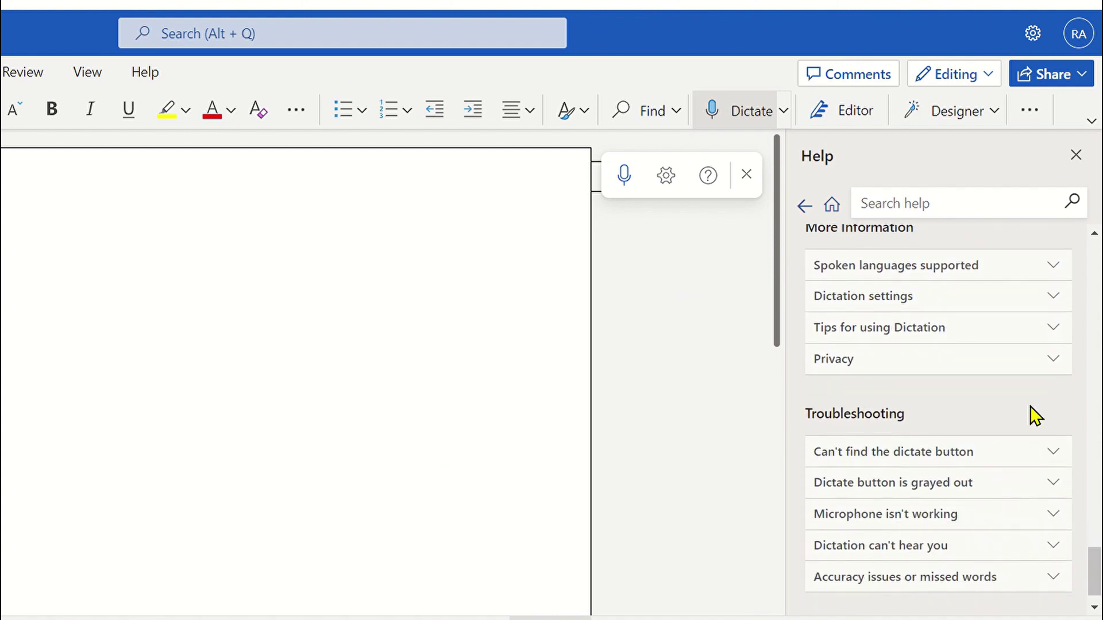
{"action": "left_click", "coordinate": [965, 332]}
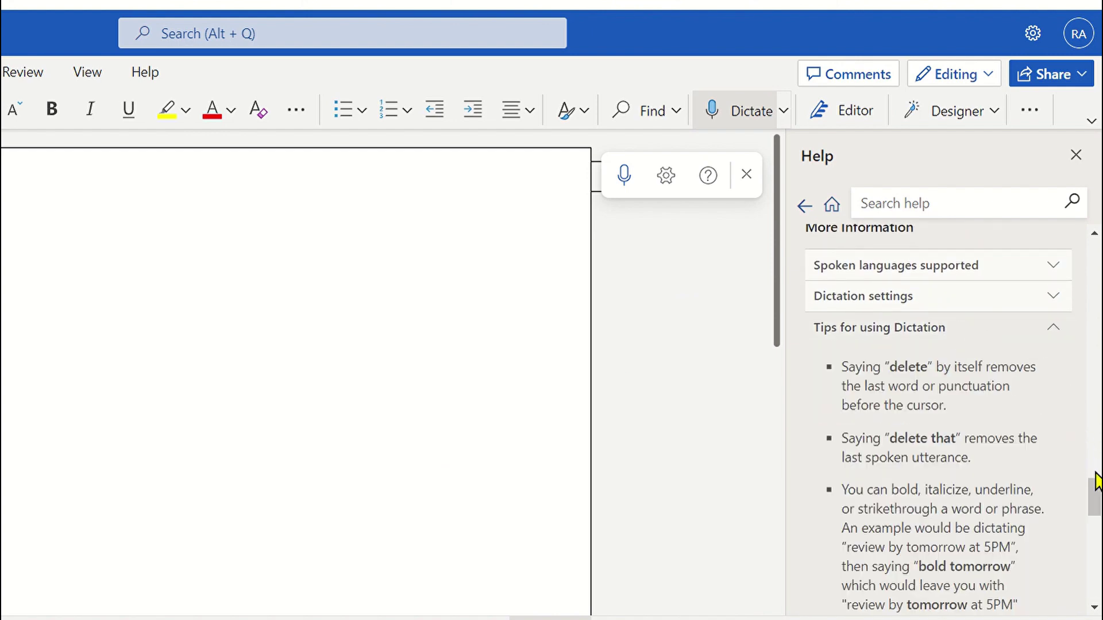
{"action": "left_click_drag", "start_coordinate": [1096, 492], "coordinate": [1098, 551]}
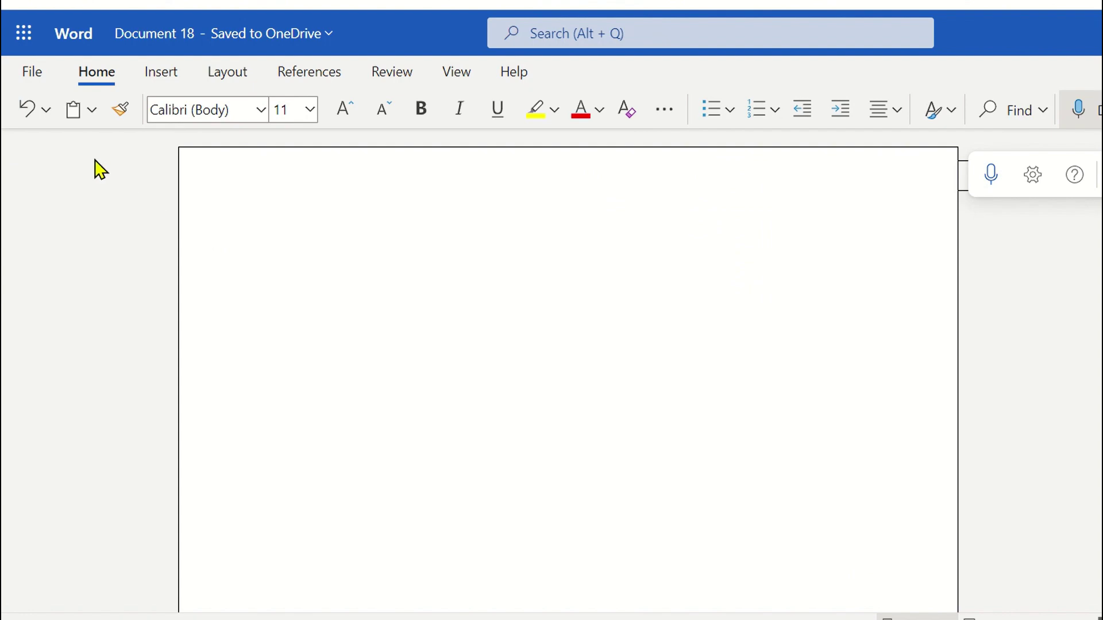
{"action": "left_click", "coordinate": [31, 73]}
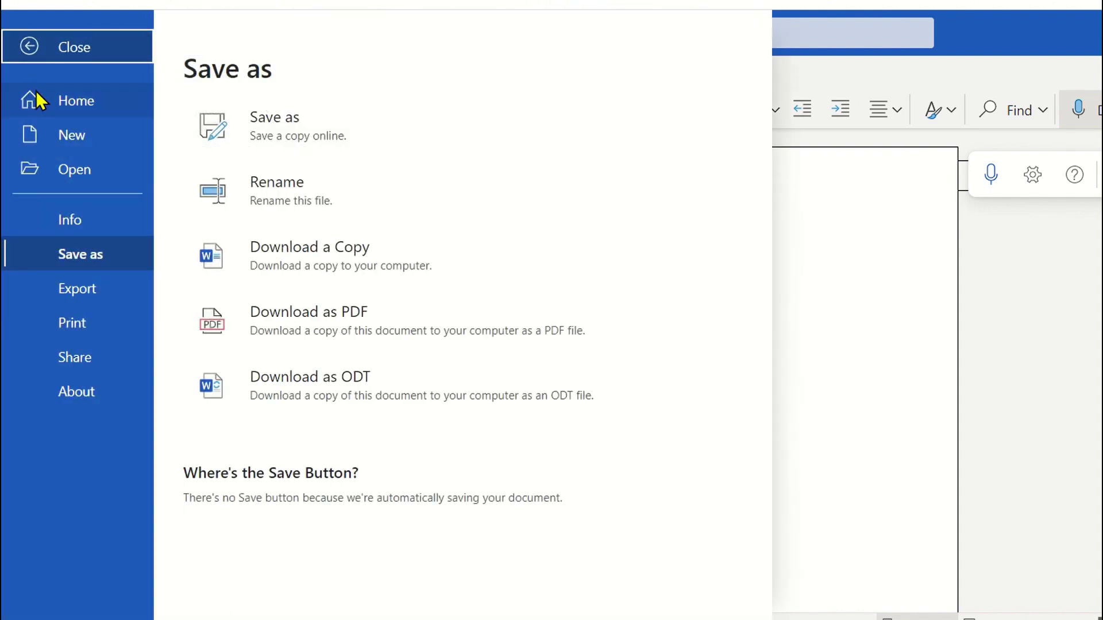
{"action": "left_click", "coordinate": [101, 268]}
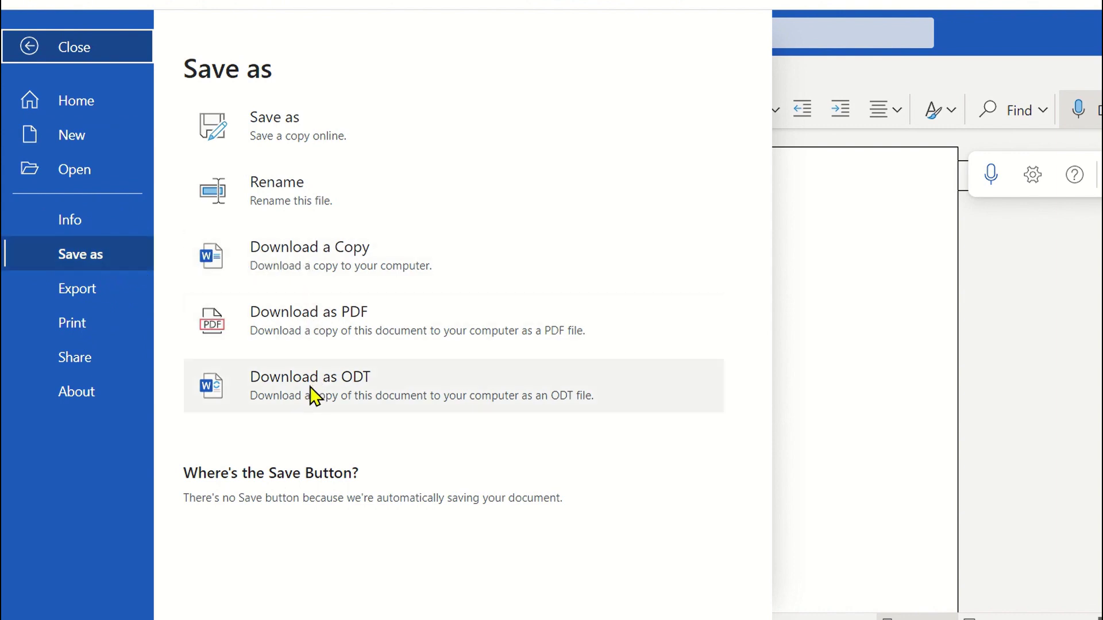
{"action": "key", "text": "Escape"}
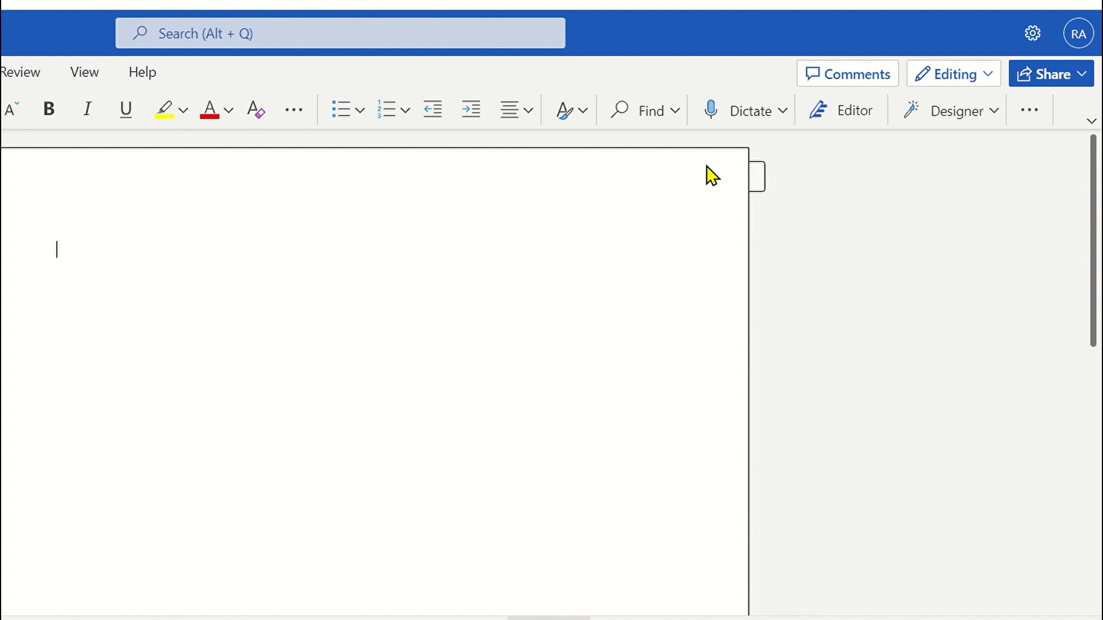
- Choose Transcribe from the Dictate dropdown menu
{"action": "left_click", "coordinate": [790, 113]}
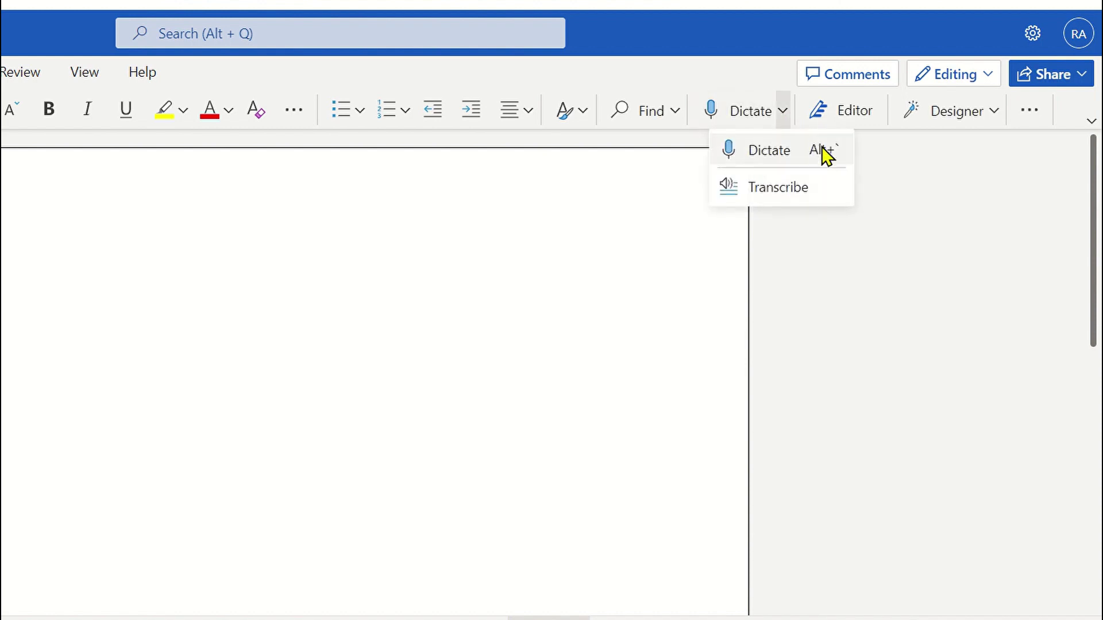
{"action": "left_click", "coordinate": [808, 189]}
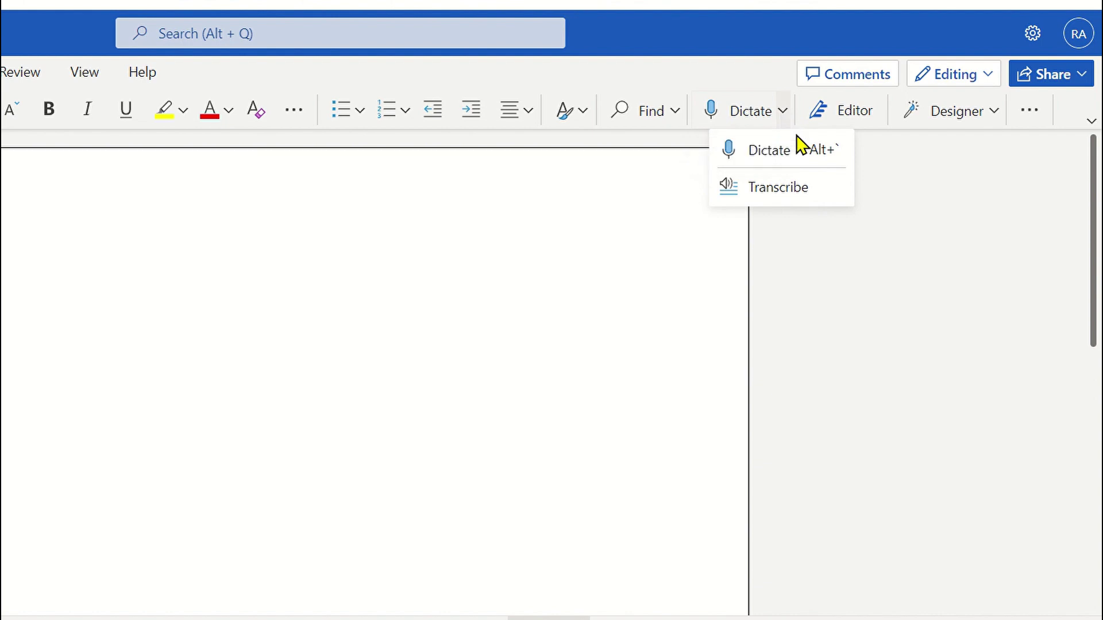
{"action": "left_click", "coordinate": [812, 180]}
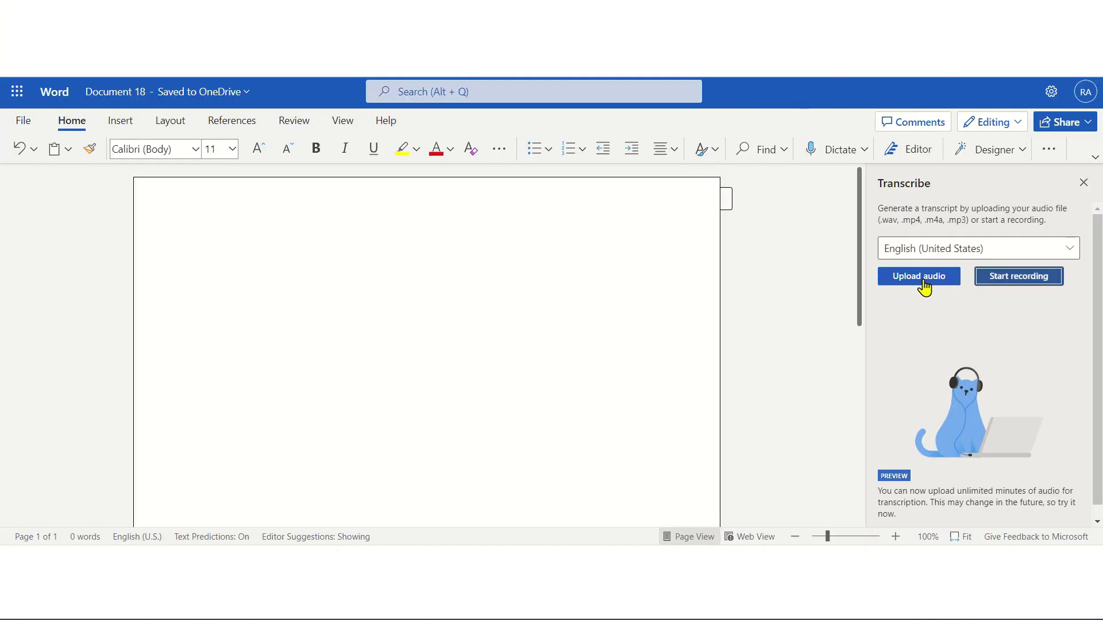
- Upload the Transcribe audio file for transcription as Transcribe 1.mp3
{"action": "left_click", "coordinate": [923, 283]}
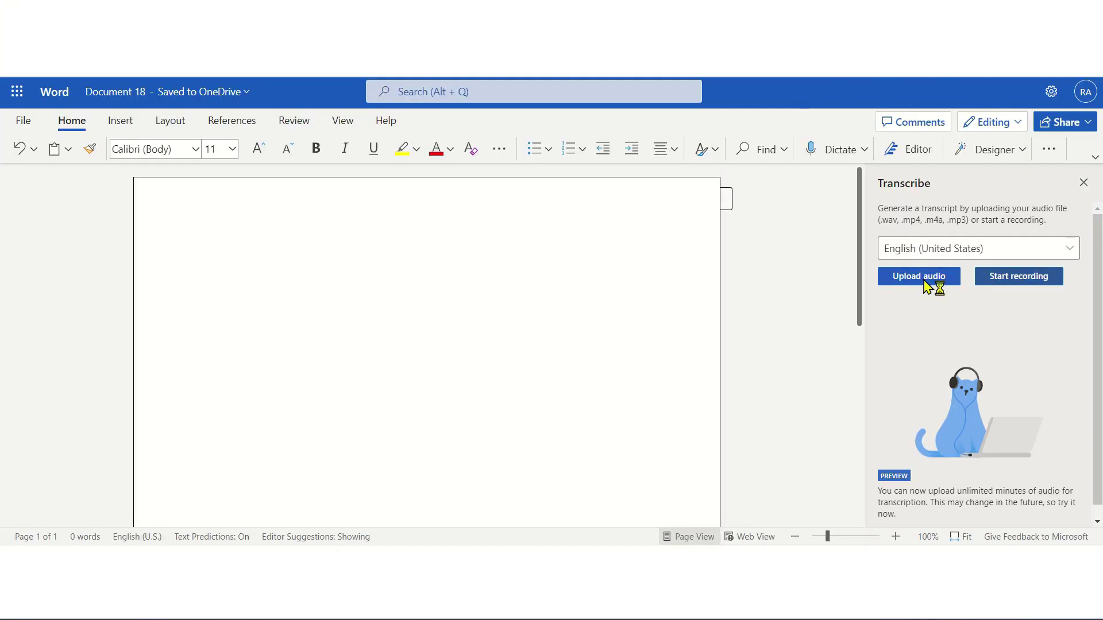
{"action": "double_click", "coordinate": [164, 142]}
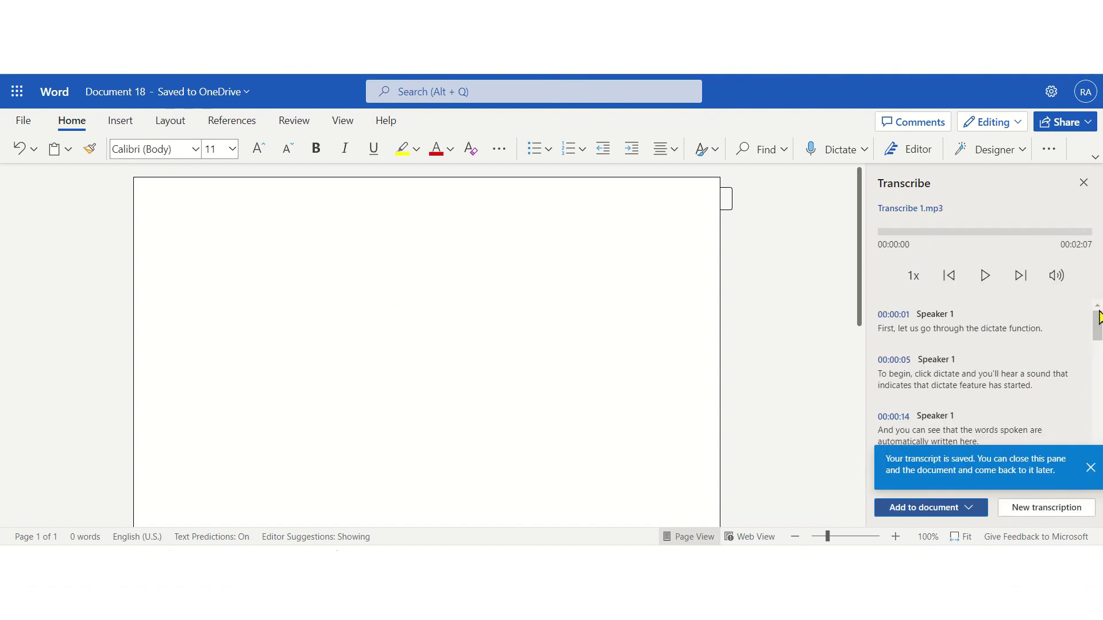
- Add the Transcribe 1.mp3 transcript to the document with timestamps
{"action": "left_click_drag", "start_coordinate": [1098, 333], "coordinate": [1099, 413]}
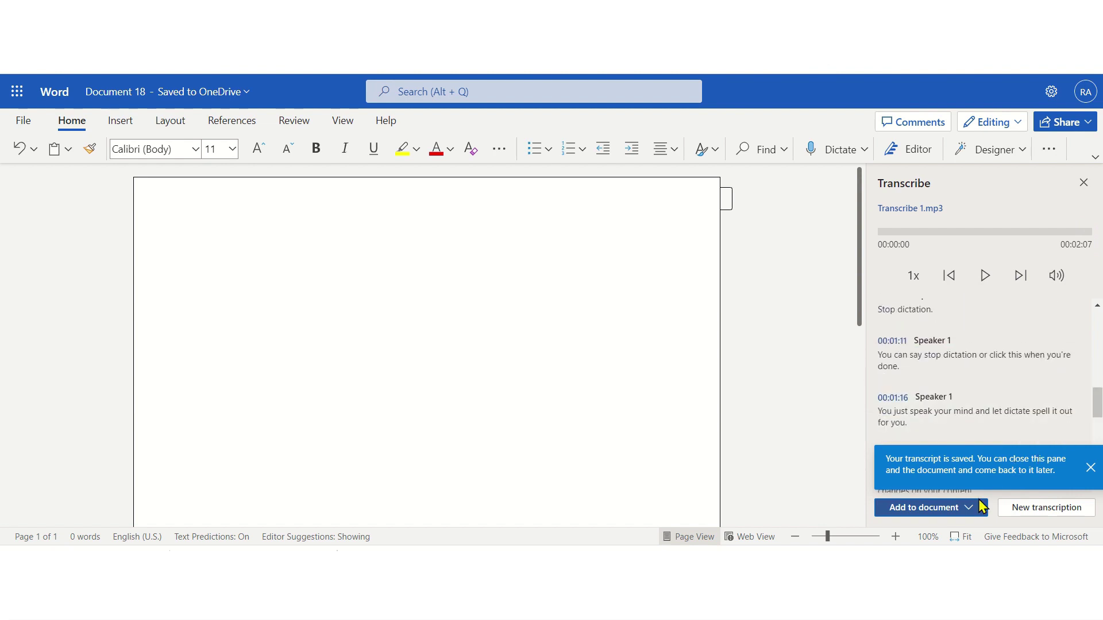
{"action": "left_click", "coordinate": [958, 519]}
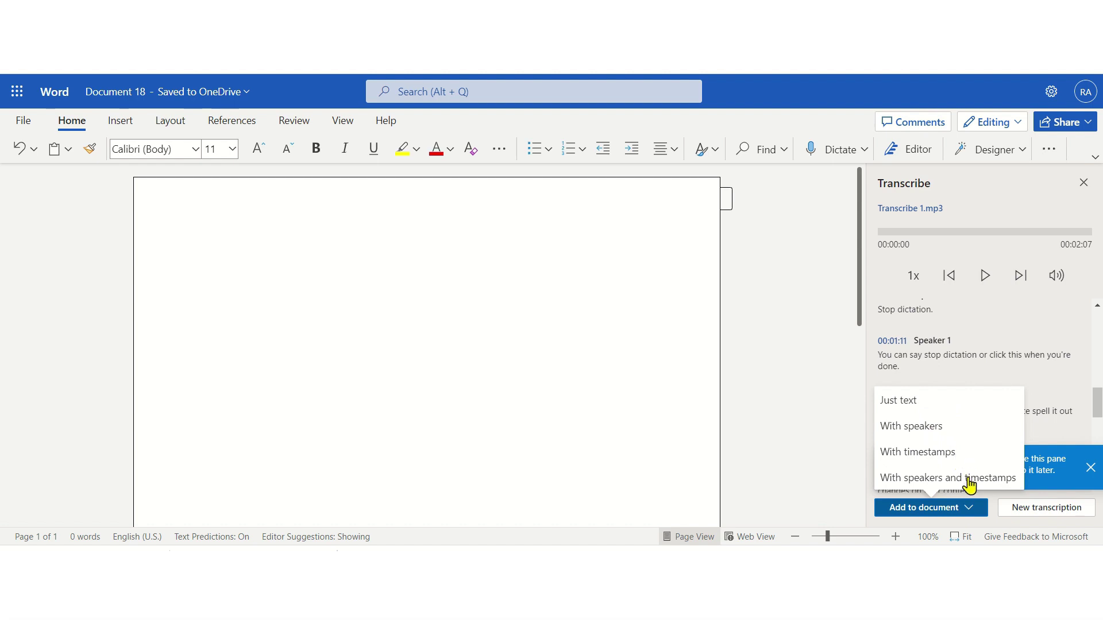
{"action": "left_click", "coordinate": [938, 455]}
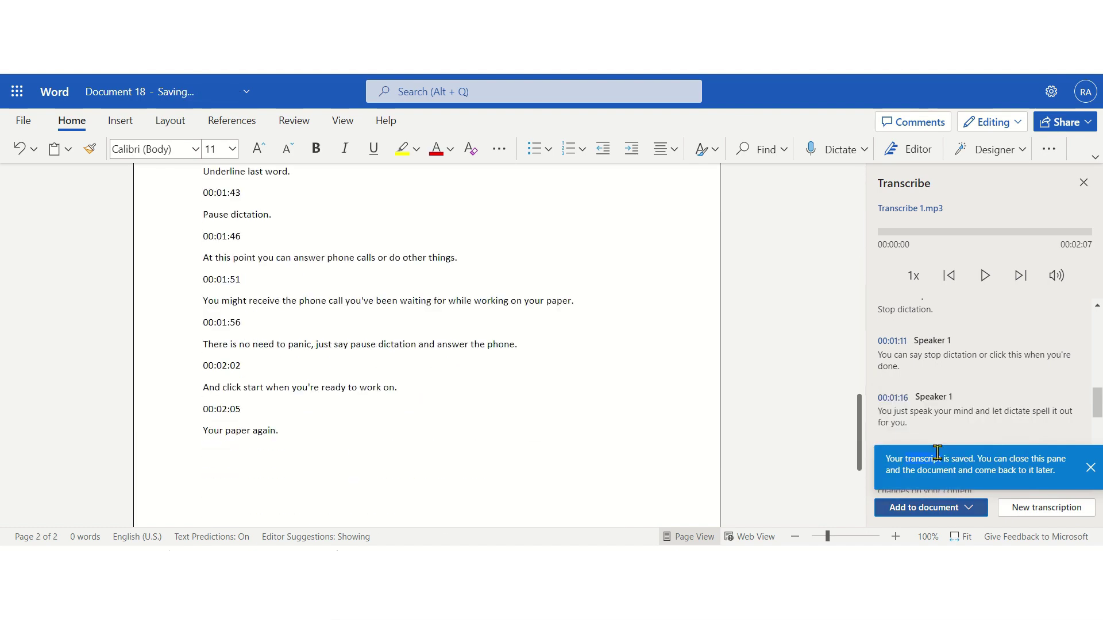
{"action": "left_click_drag", "start_coordinate": [857, 462], "coordinate": [842, 218]}
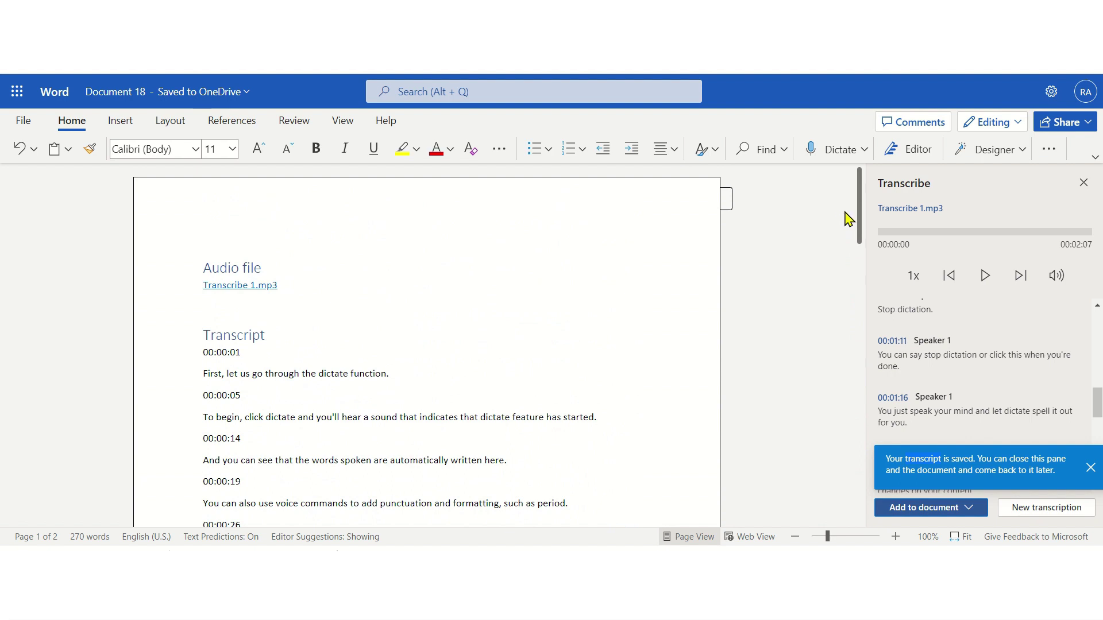
{"action": "left_click_drag", "start_coordinate": [859, 224], "coordinate": [862, 245]}
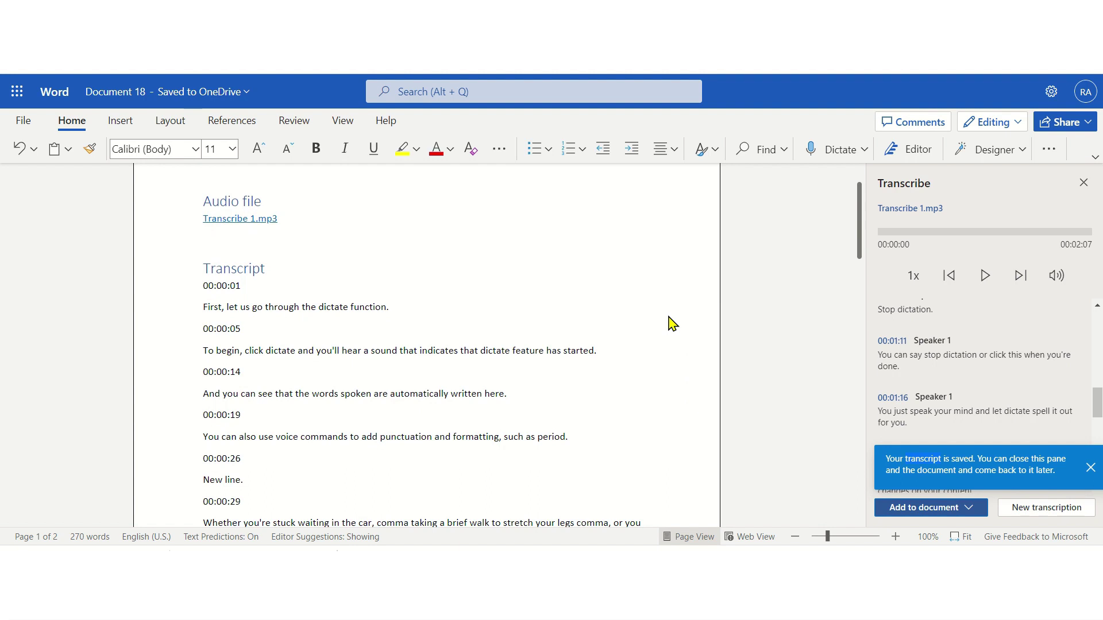
{"action": "left_click", "coordinate": [612, 351]}
{"action": "key", "text": "Up"}
{"action": "scroll", "coordinate": [695, 504], "scroll_direction": "up", "scroll_amount": 1}
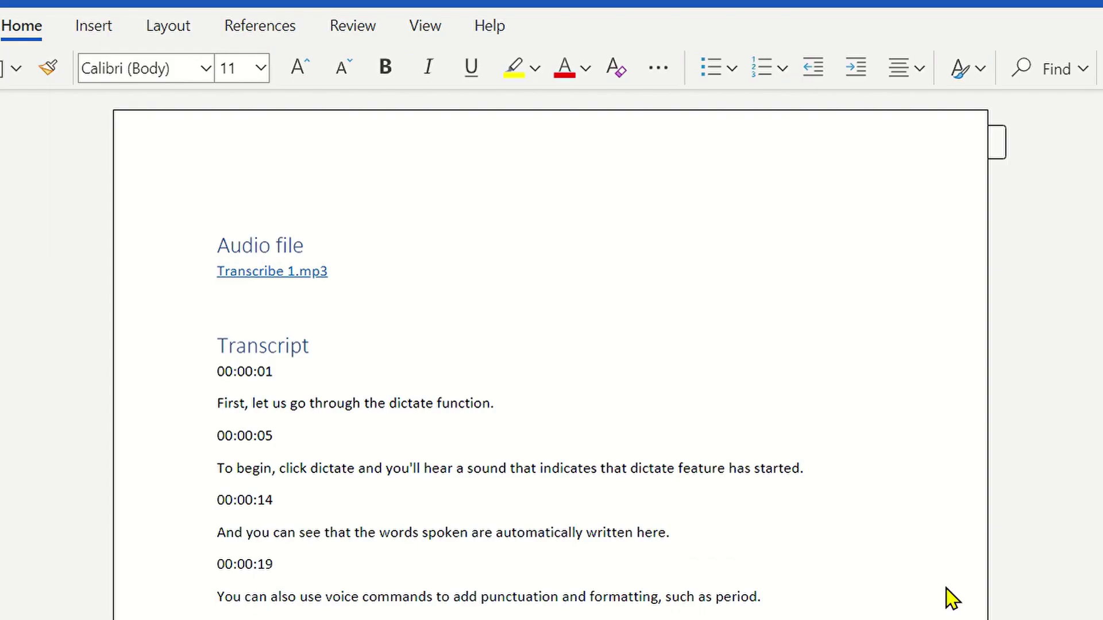